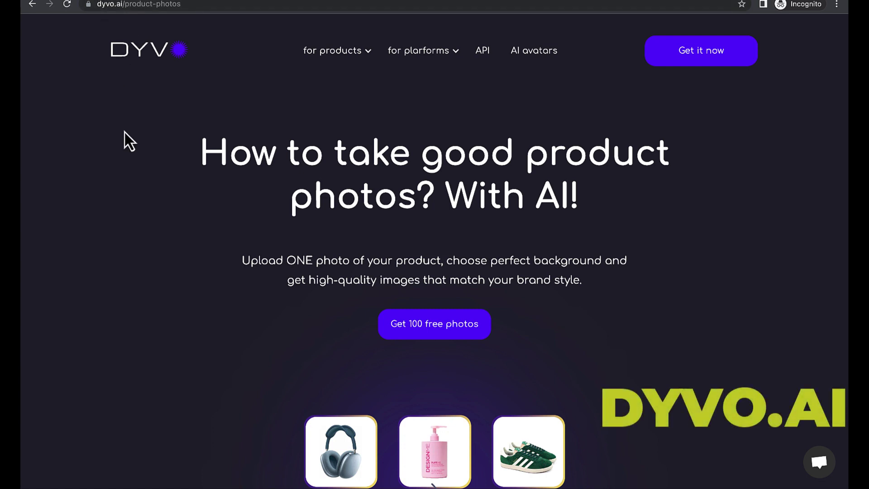
Scroll down the product-photos landing page offering 100 free photos from one image.
scroll(143, 158, "down", 3)
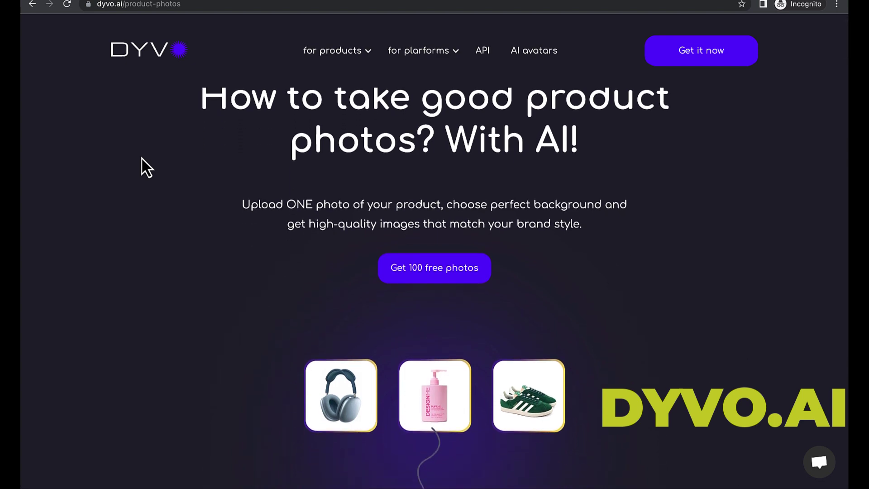
Browse the landing page and take the 'Get 100 free photos' offer.
scroll(142, 158, "down", 3)
scroll(141, 158, "down", 10)
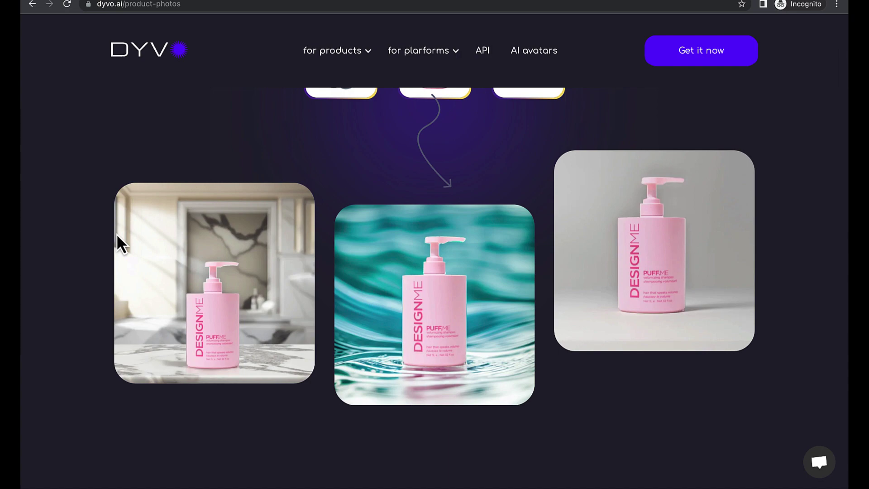
scroll(117, 235, "up", 10)
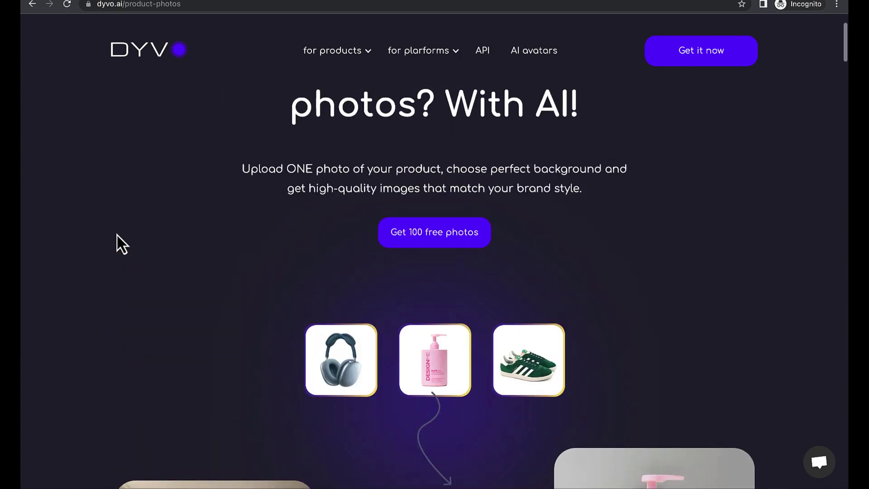
left_click(420, 235)
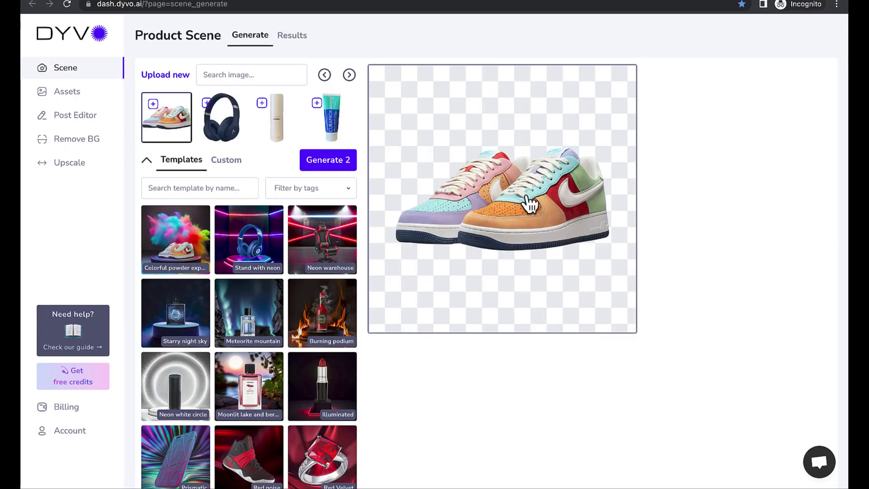
Start uploading a new product image and create an account to continue.
left_click(171, 76)
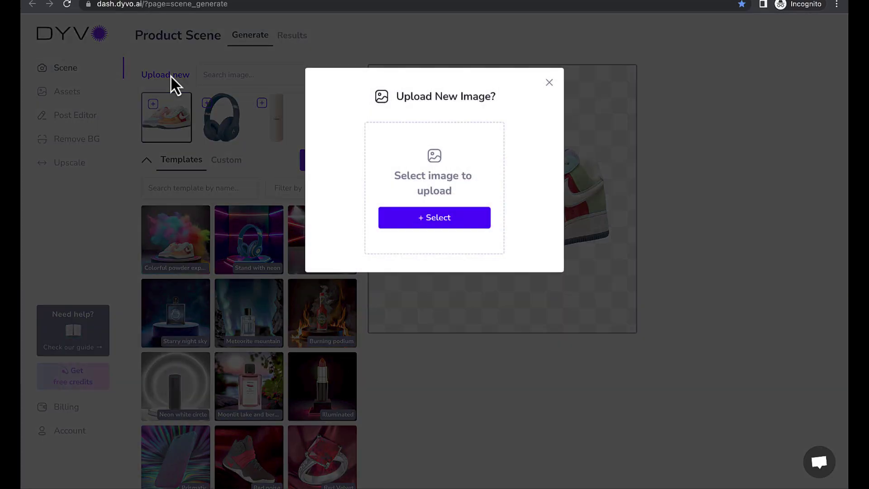
left_click(452, 221)
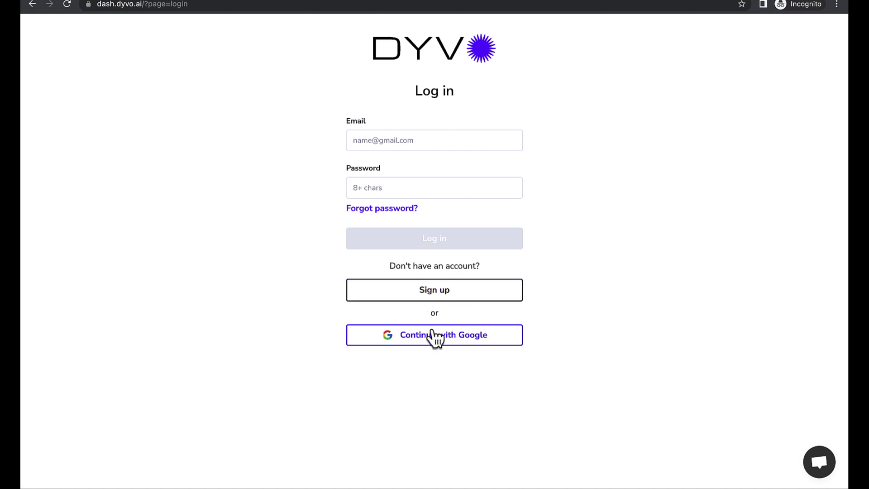
left_click(469, 295)
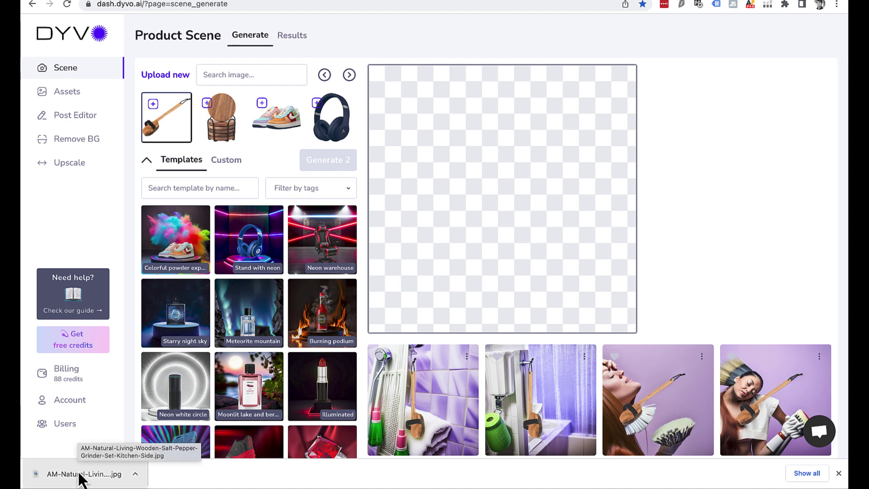
Upload the grinder JPG from Quick Access with Upload + Remove BG.
left_click_drag(79, 478, 496, 165)
key("super+bracketleft")
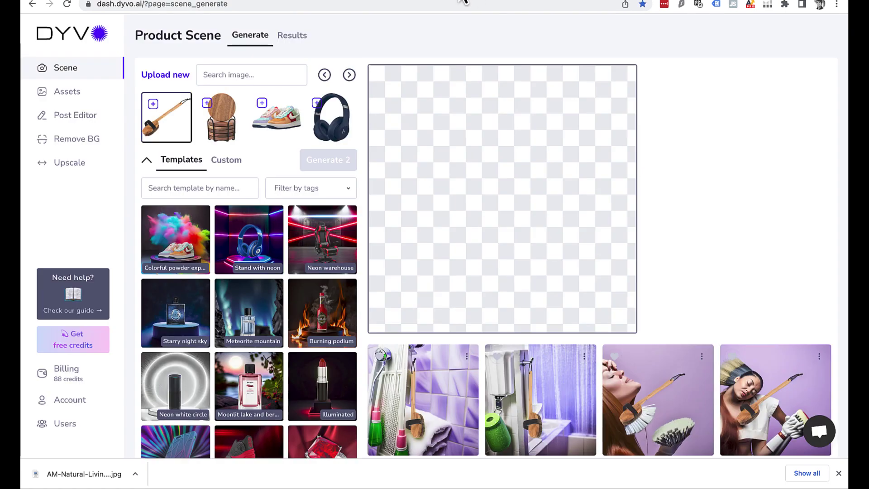
left_click(177, 81)
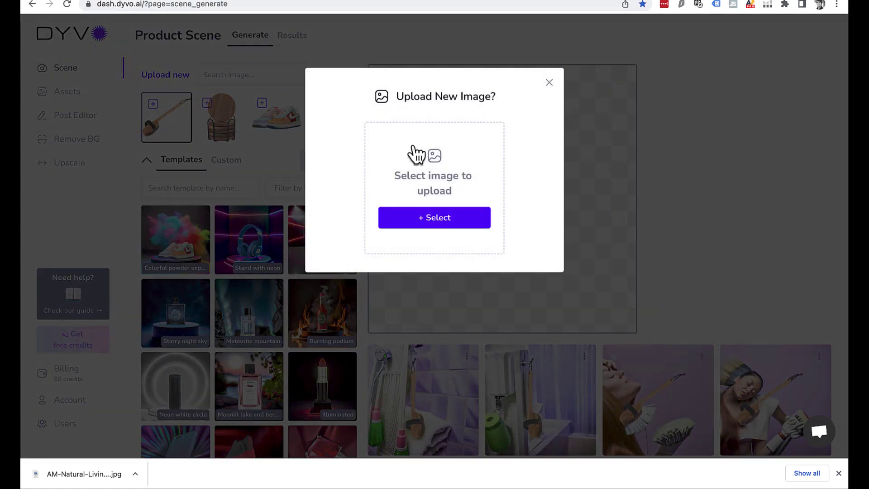
left_click(448, 223)
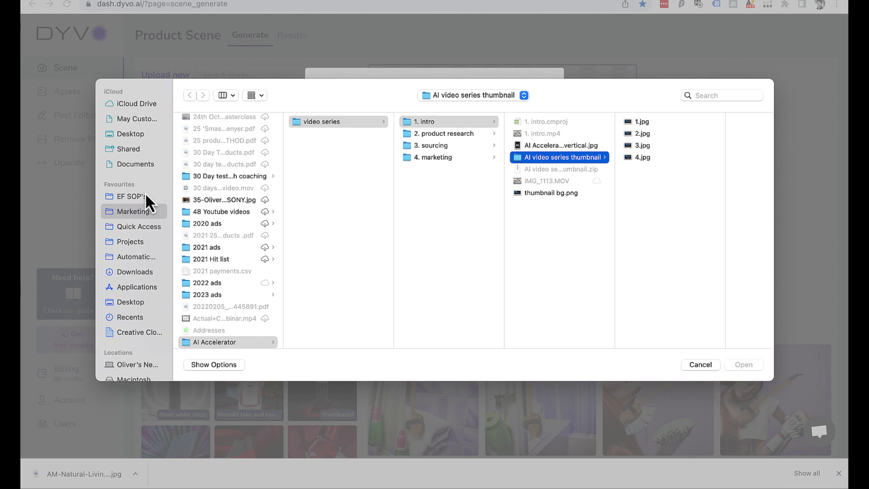
left_click(139, 226)
double_click(252, 120)
left_click(517, 398)
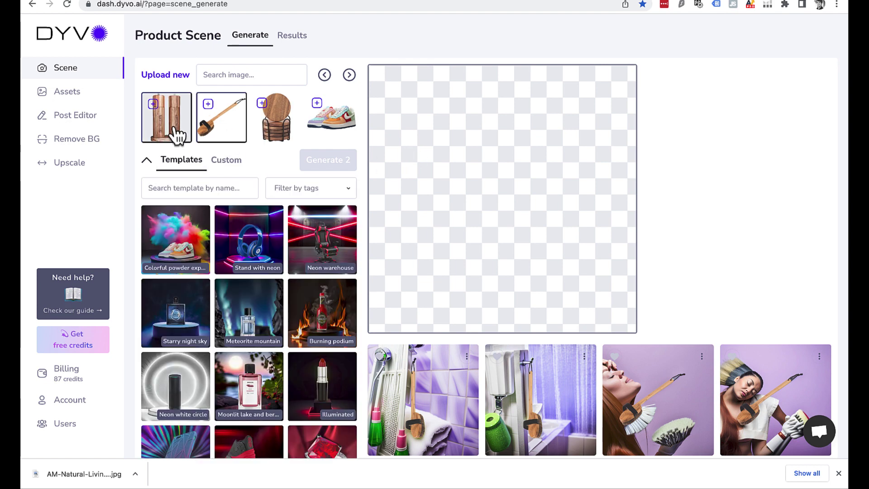
Drag the cut-out grinders to the canvas centre using the snap guide, then deselect.
left_click_drag(553, 181, 547, 168)
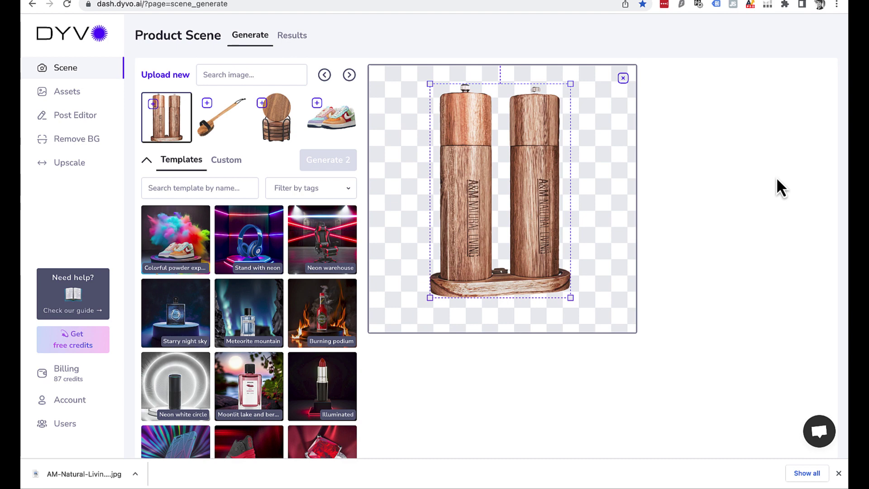
left_click(592, 194)
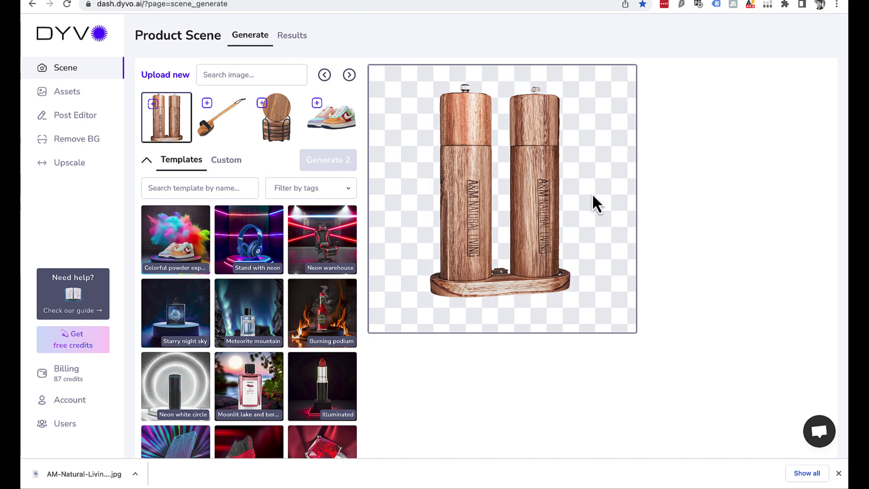
mouse_move(567, 195)
left_mouse_down()
mouse_move(559, 196)
mouse_move(568, 192)
left_mouse_up()
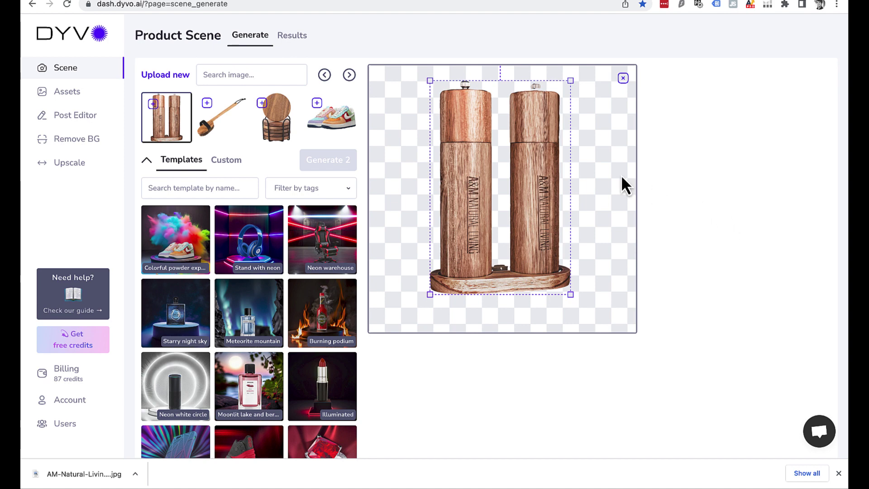
left_click(639, 323)
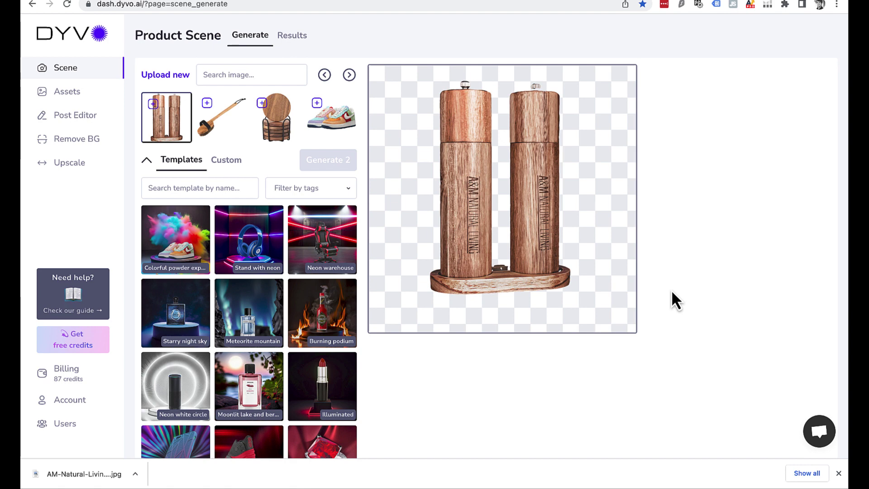
left_click(238, 163)
Shrink the grinder set slightly by its corner and shift it right and down.
left_click(263, 209)
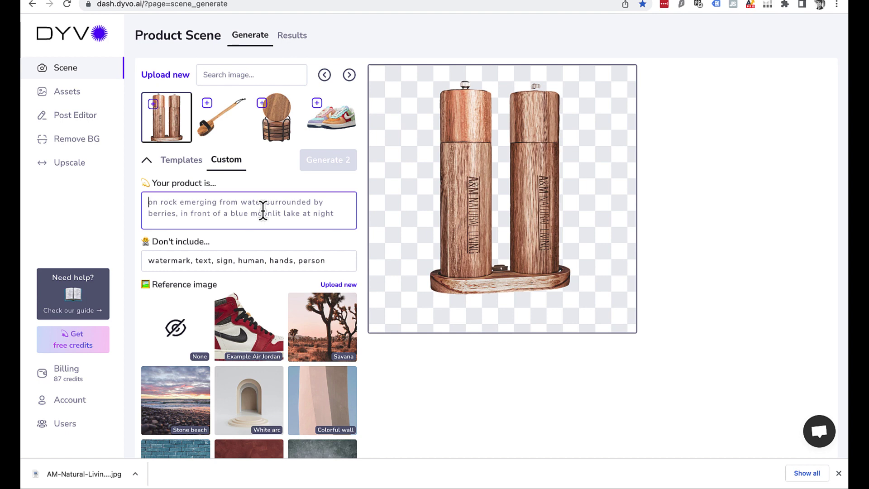
left_click(645, 325)
left_click(565, 292)
left_click_drag(571, 295, 529, 271)
left_click_drag(514, 188, 525, 201)
Enter the prompt 'on a kitchen counter in a classic kitchen' and generate two scenes.
left_click(275, 208)
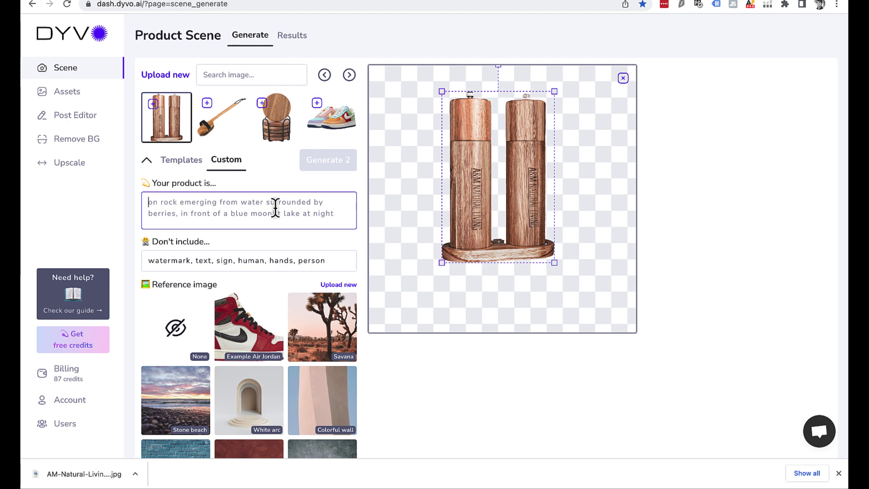
type("on a kitchen ")
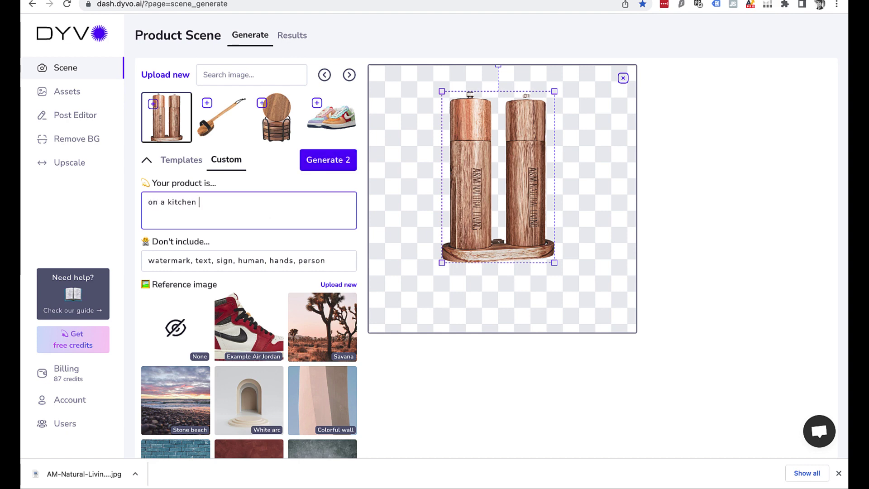
type("counter in a classic ki")
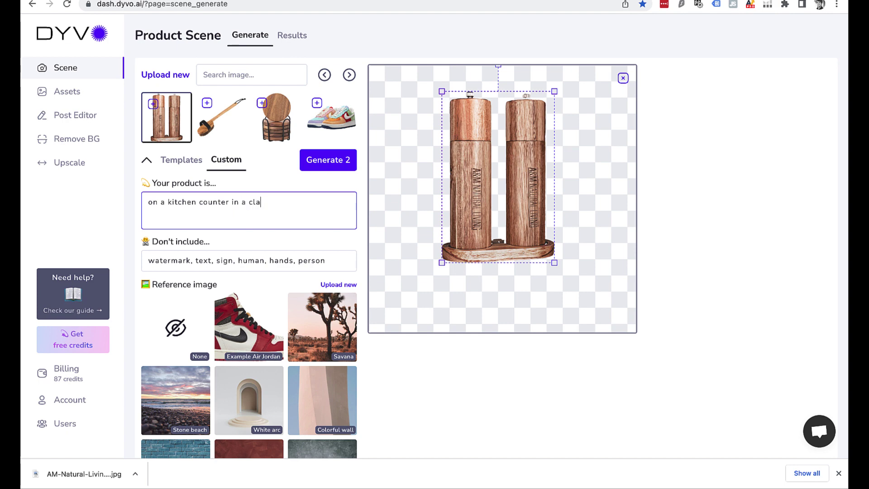
type("tchen")
left_click(342, 166)
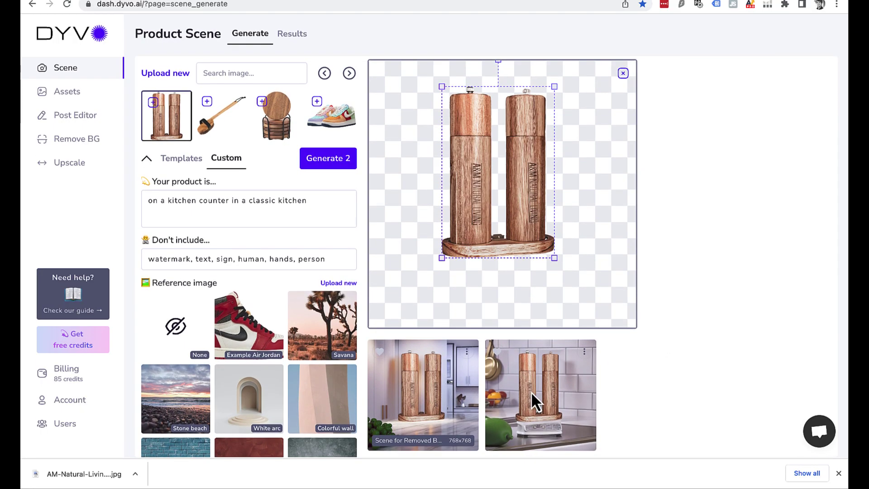
Review the two generated scenes: marble counter and kitchen scale before white tiles.
scroll(632, 399, "up", 5)
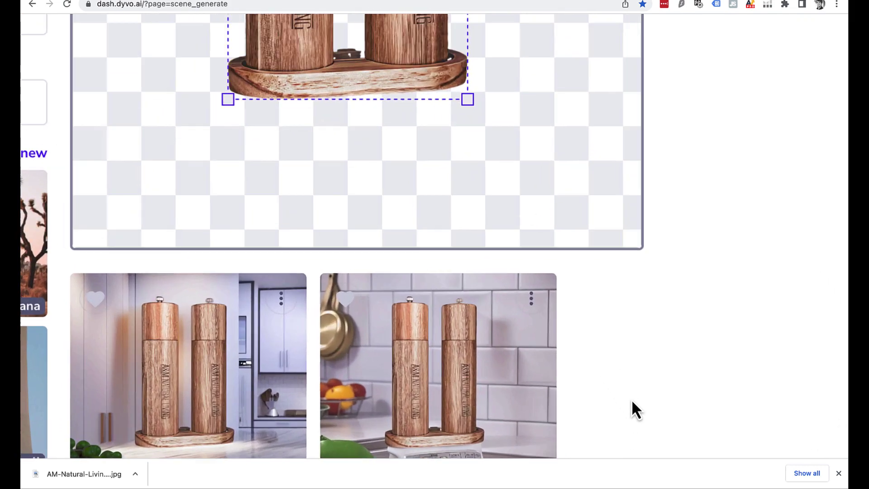
scroll(632, 399, "left", 5)
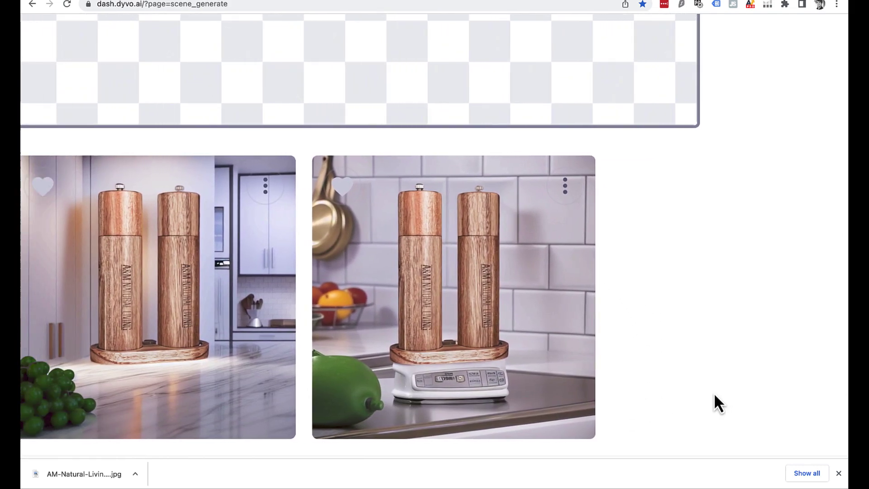
scroll(769, 375, "left", 2)
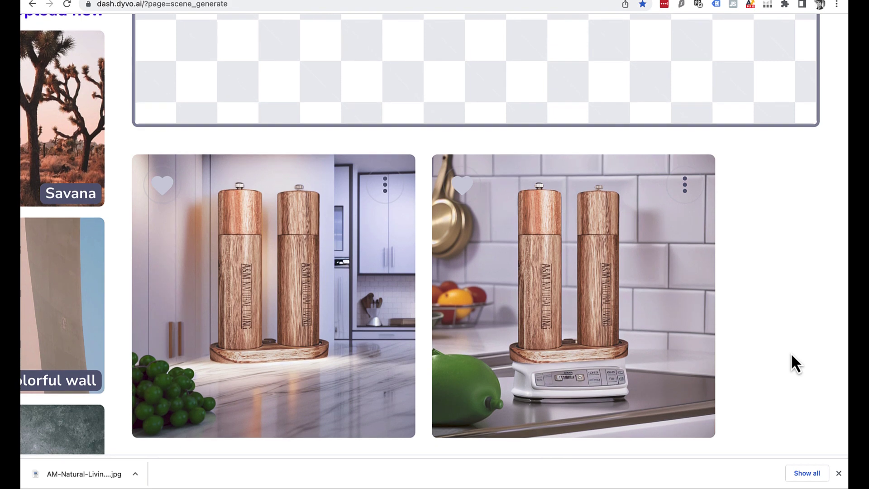